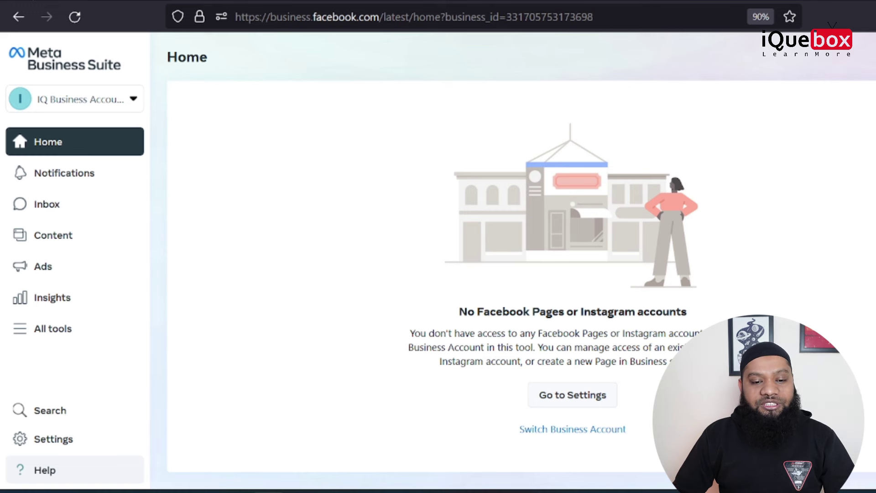
{"action": "left_click_drag", "start_coordinate": [270, 17], "coordinate": [385, 17]}
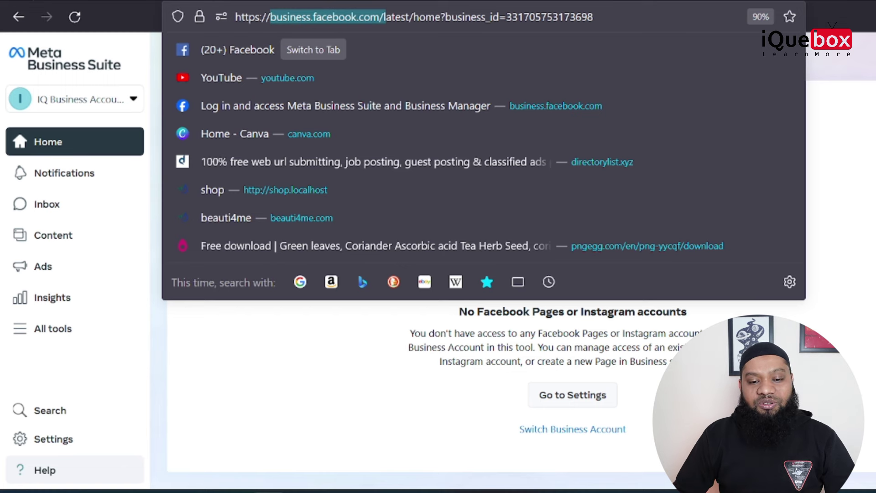
{"action": "left_click", "coordinate": [872, 176]}
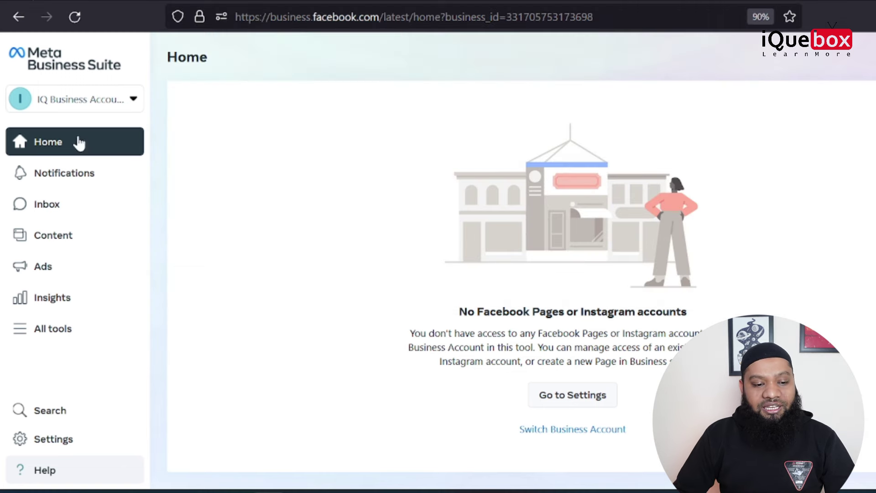
{"action": "left_click", "coordinate": [78, 94]}
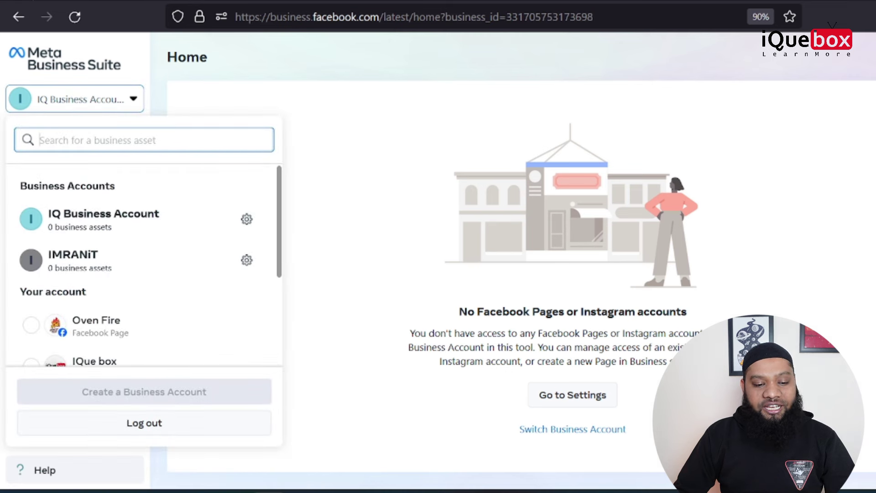
{"action": "left_click", "coordinate": [291, 108]}
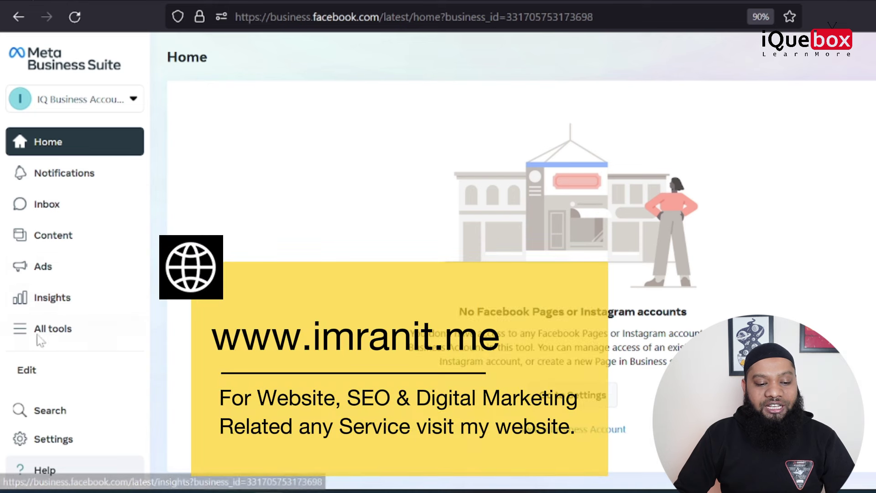
Go to the ad accounts section of the IQ Business Account settings and start creating a new ad account
{"action": "left_click", "coordinate": [32, 445]}
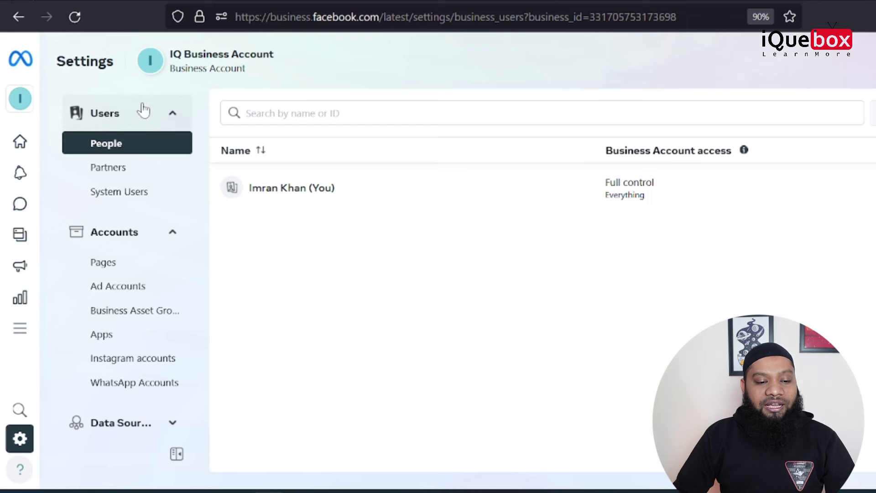
{"action": "left_click", "coordinate": [172, 114]}
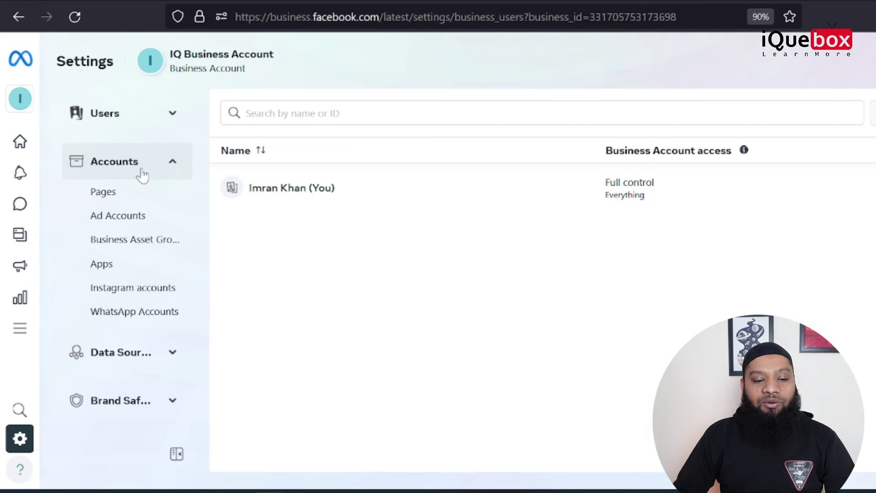
{"action": "left_click", "coordinate": [122, 222]}
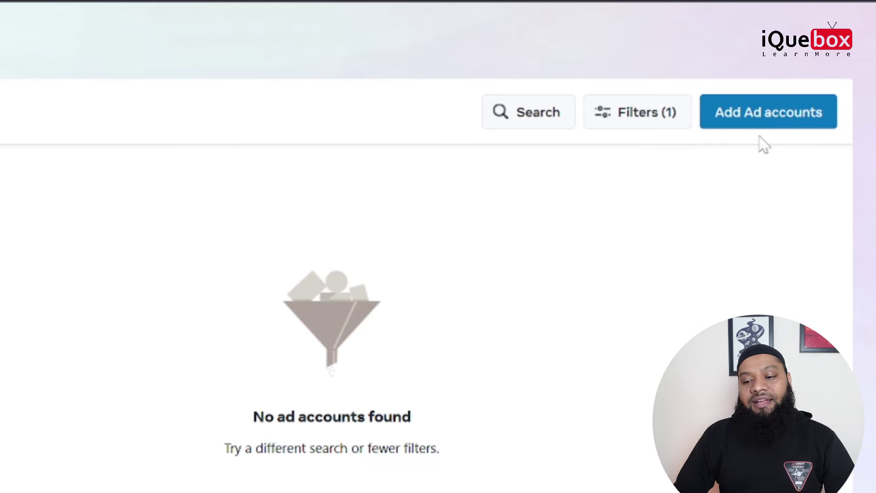
{"action": "left_click", "coordinate": [779, 119]}
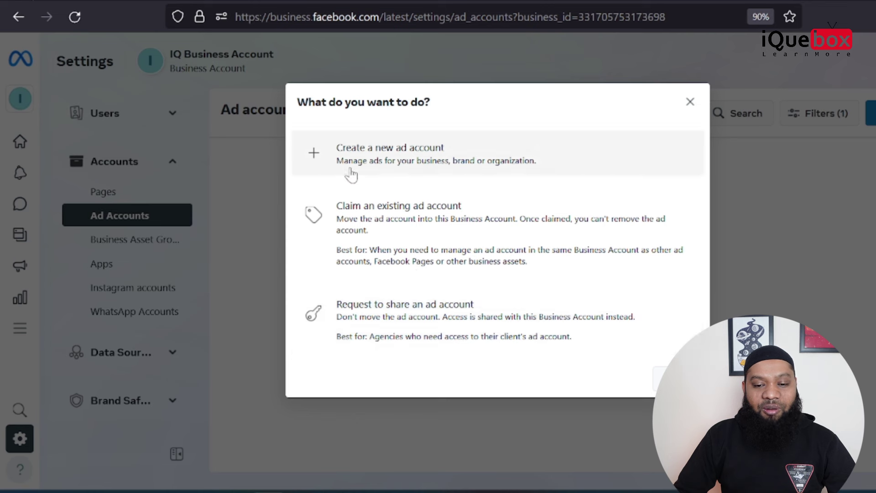
{"action": "left_click", "coordinate": [410, 158]}
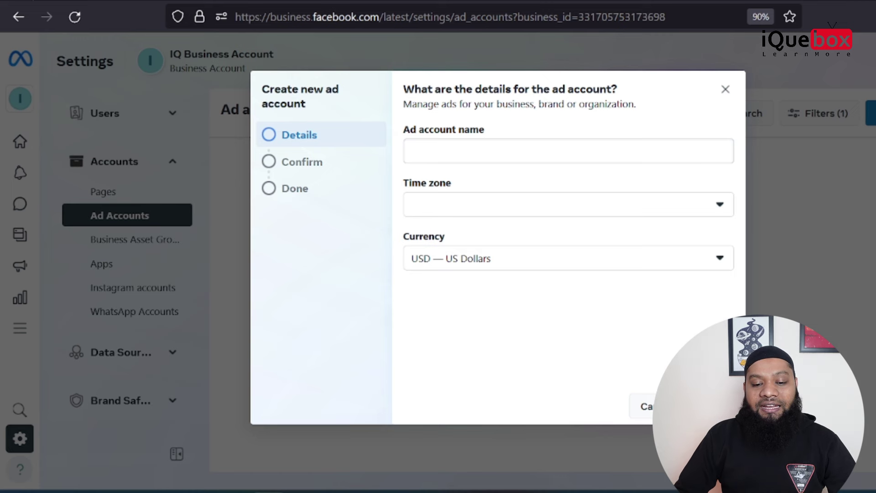
Name the new ad account "IQ Ad Account"
{"action": "left_click", "coordinate": [412, 151]}
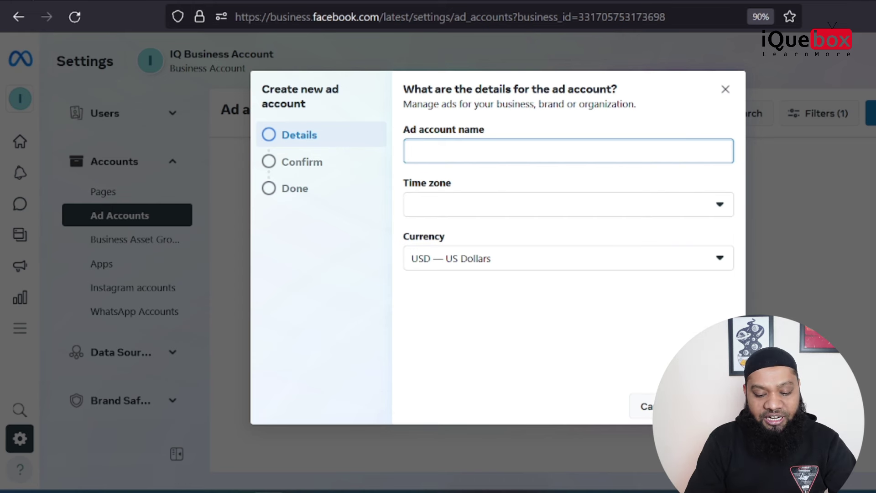
{"action": "type", "text": "IQ Add"}
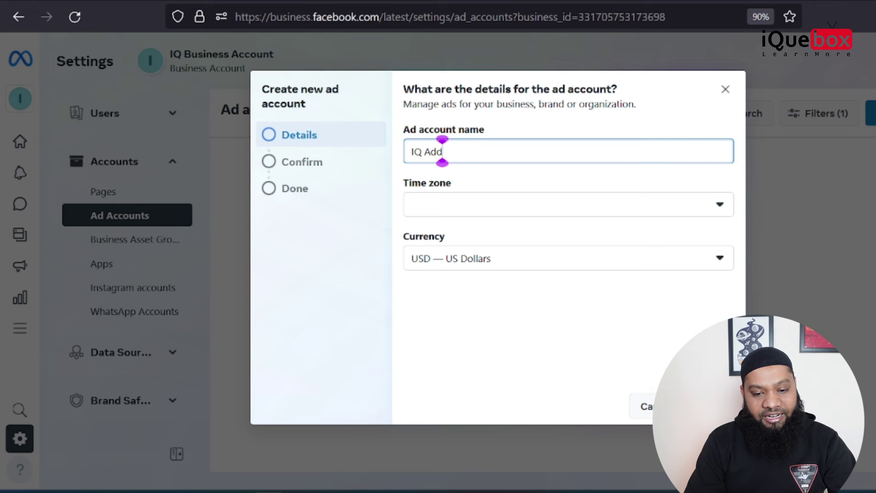
{"action": "type", "text": " Account"}
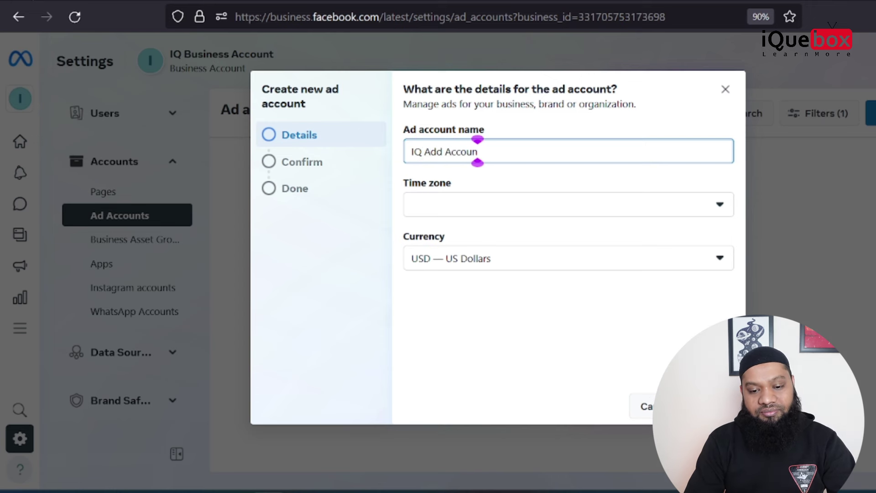
{"action": "left_click", "coordinate": [436, 152]}
{"action": "key", "text": "BackSpace"}
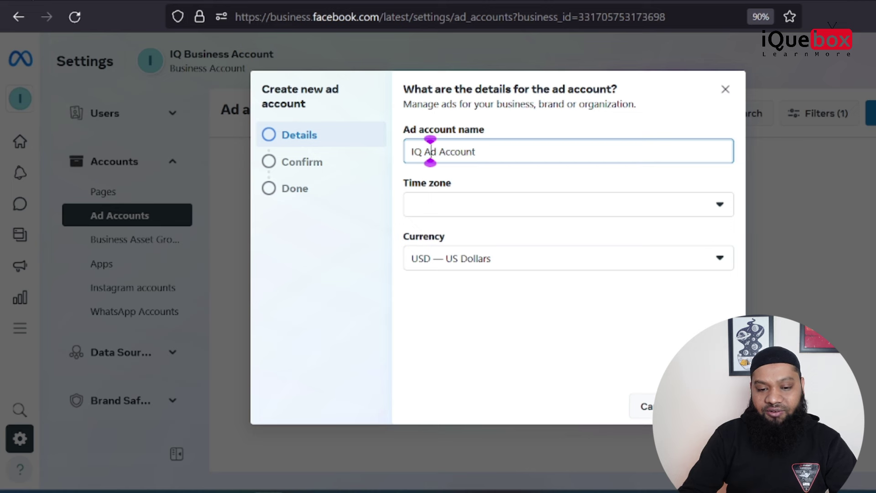
Set the ad account's time zone to (GMT+06:00) Asia/Dhaka
{"action": "left_click", "coordinate": [464, 206]}
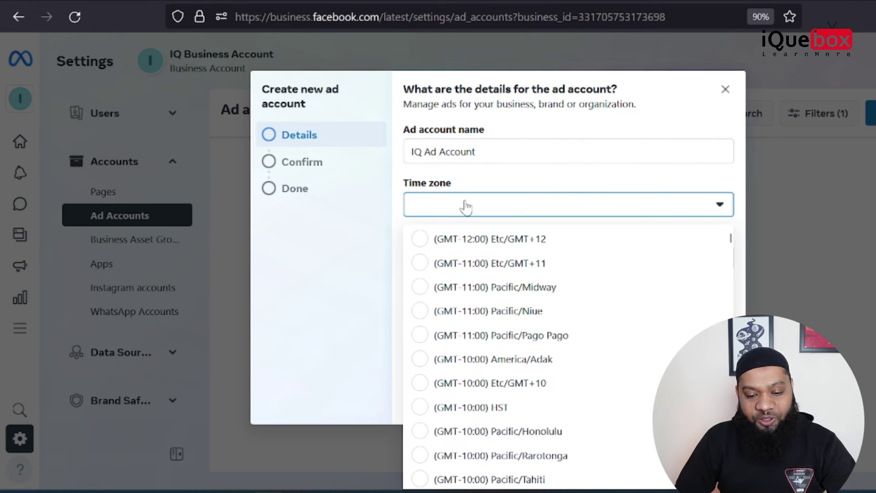
{"action": "scroll", "coordinate": [515, 411], "scroll_direction": "down", "scroll_amount": 3}
{"action": "scroll", "coordinate": [520, 430], "scroll_direction": "down", "scroll_amount": 8}
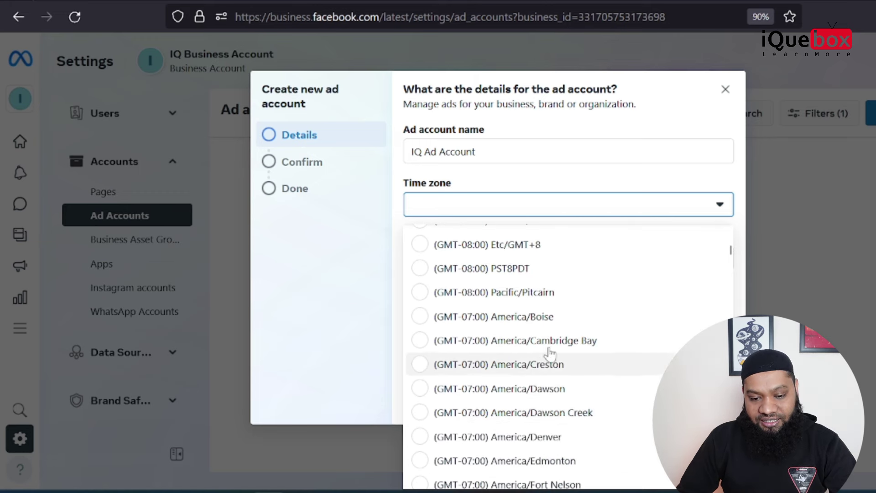
{"action": "scroll", "coordinate": [549, 398], "scroll_direction": "down", "scroll_amount": 2}
{"action": "scroll", "coordinate": [547, 397], "scroll_direction": "down", "scroll_amount": 5}
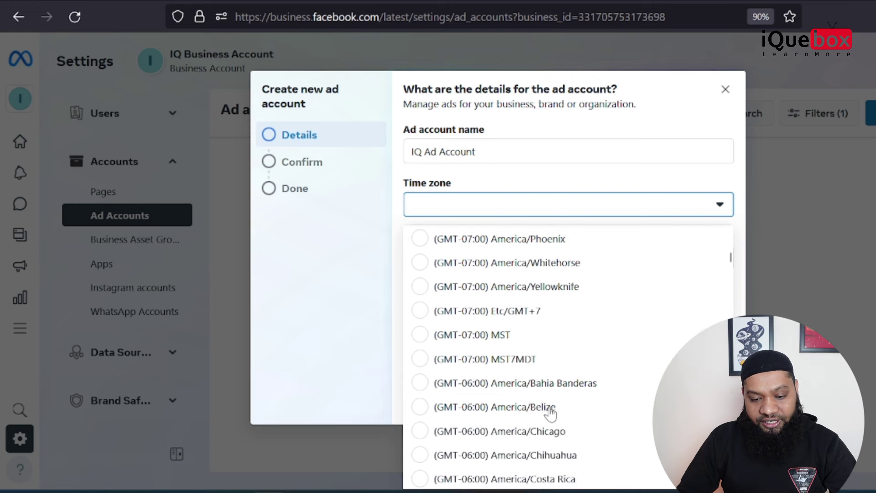
{"action": "scroll", "coordinate": [548, 410], "scroll_direction": "down", "scroll_amount": 2}
{"action": "scroll", "coordinate": [527, 384], "scroll_direction": "down", "scroll_amount": 2}
{"action": "scroll", "coordinate": [490, 392], "scroll_direction": "up", "scroll_amount": 4}
{"action": "scroll", "coordinate": [493, 390], "scroll_direction": "down", "scroll_amount": 10}
{"action": "scroll", "coordinate": [496, 388], "scroll_direction": "down", "scroll_amount": 15}
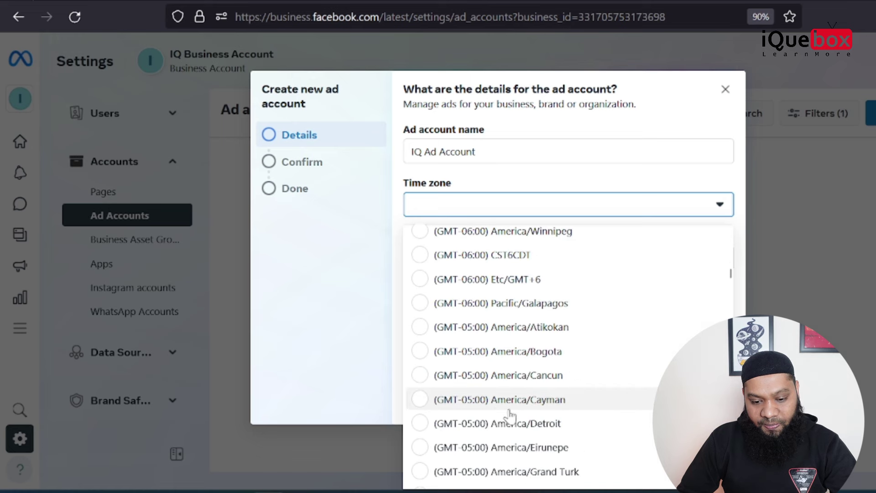
{"action": "scroll", "coordinate": [510, 416], "scroll_direction": "down", "scroll_amount": 1}
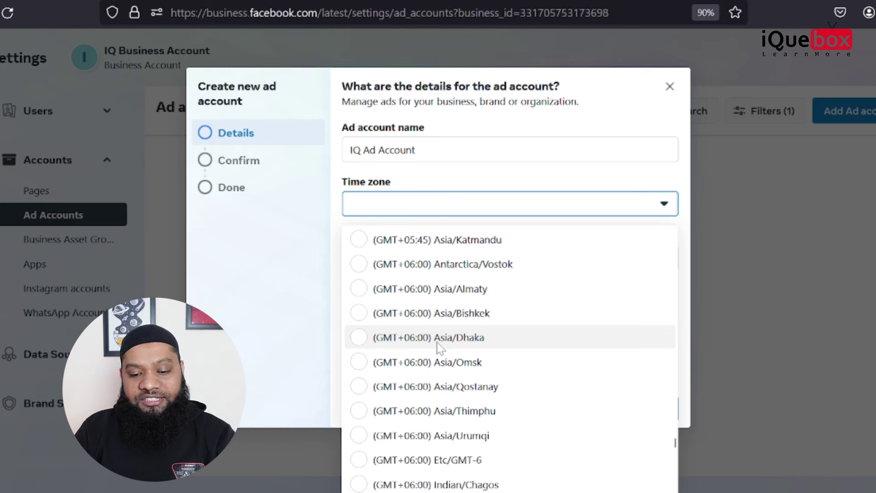
{"action": "left_click", "coordinate": [378, 340]}
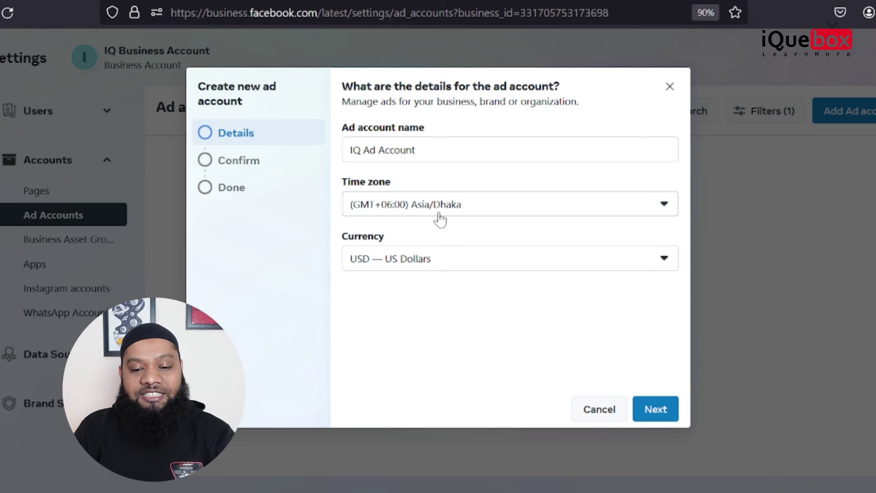
Set the ad account's currency to BDT — Bangladeshi Taka and proceed to the confirmation stage
{"action": "left_click", "coordinate": [400, 264]}
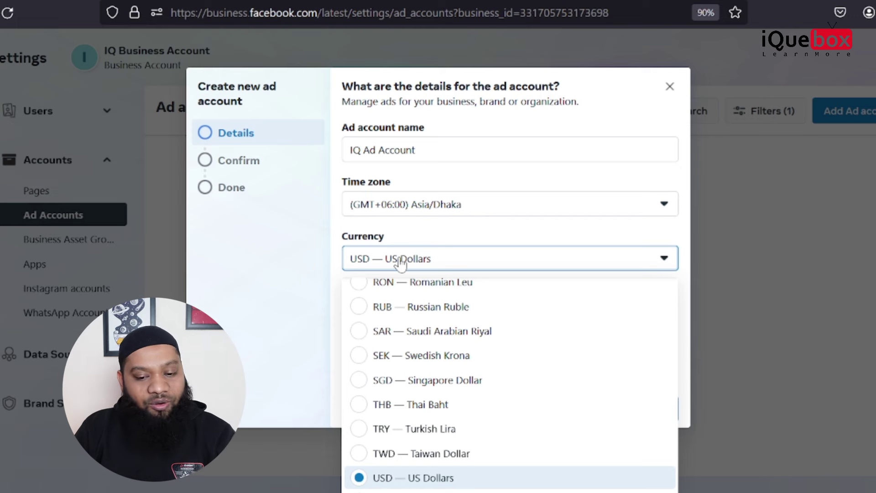
{"action": "scroll", "coordinate": [434, 435], "scroll_direction": "up", "scroll_amount": 4}
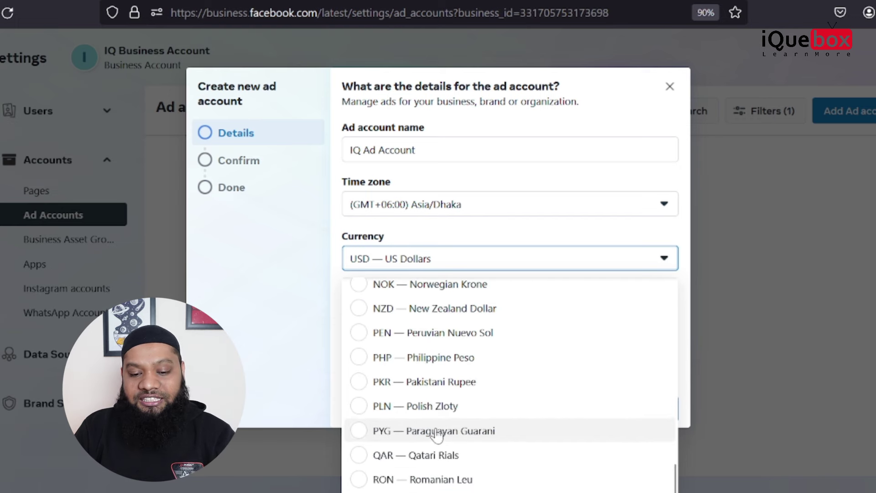
{"action": "scroll", "coordinate": [437, 433], "scroll_direction": "down", "scroll_amount": 4}
{"action": "scroll", "coordinate": [437, 435], "scroll_direction": "up", "scroll_amount": 10}
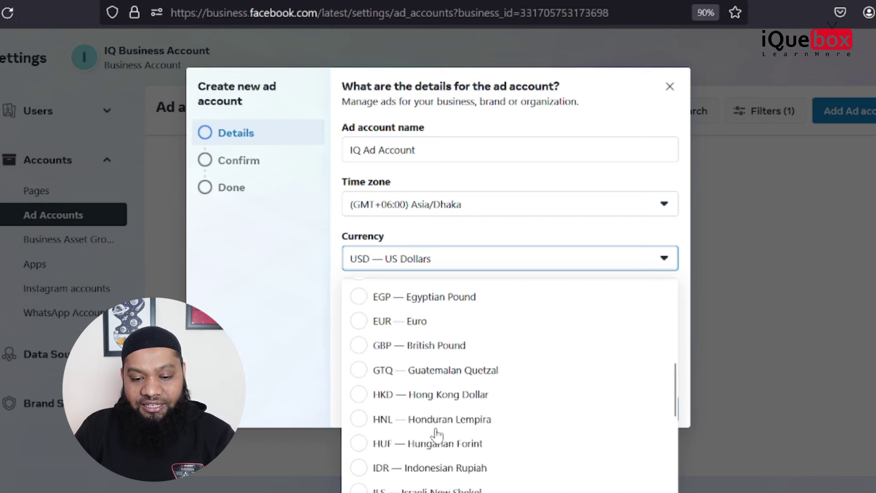
{"action": "scroll", "coordinate": [437, 435], "scroll_direction": "up", "scroll_amount": 5}
{"action": "scroll", "coordinate": [423, 365], "scroll_direction": "down", "scroll_amount": 3}
{"action": "scroll", "coordinate": [436, 385], "scroll_direction": "up", "scroll_amount": 3}
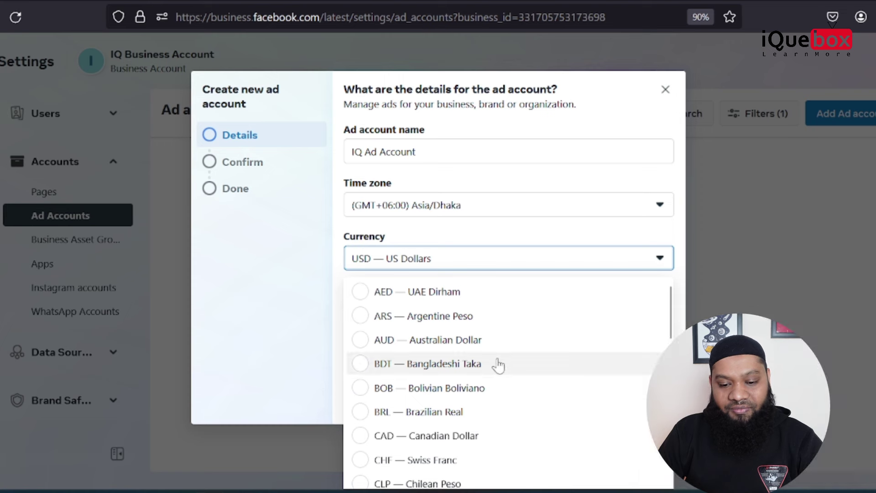
{"action": "left_click", "coordinate": [412, 364]}
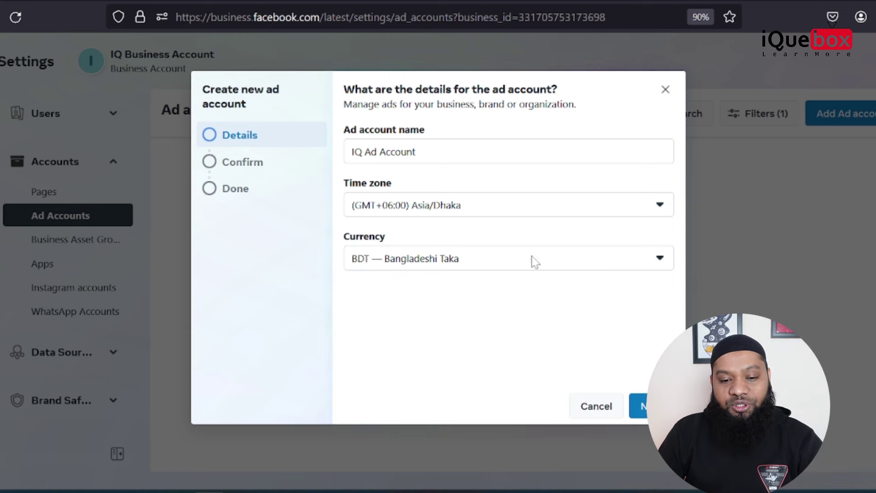
{"action": "left_click", "coordinate": [641, 406]}
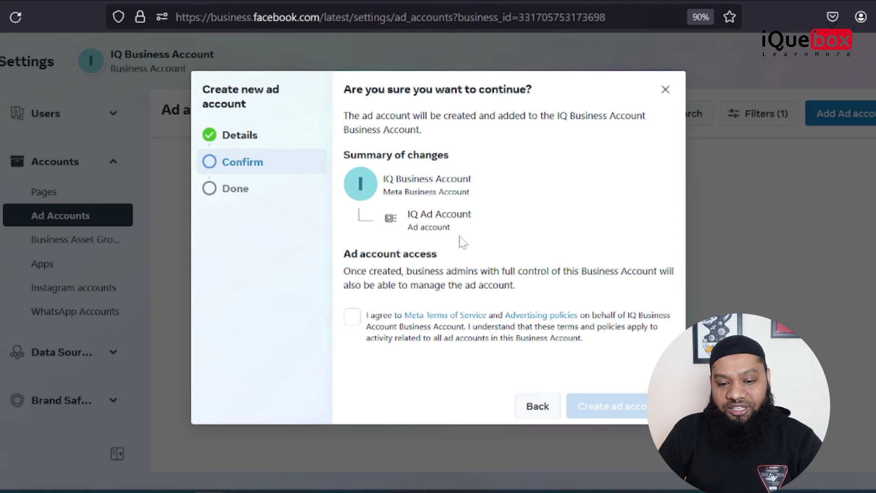
Agree to the Meta Terms of Service and Advertising policies and create the ad account
{"action": "left_click_drag", "start_coordinate": [473, 179], "coordinate": [442, 179]}
{"action": "left_click_drag", "start_coordinate": [473, 214], "coordinate": [426, 214]}
{"action": "left_click", "coordinate": [566, 230]}
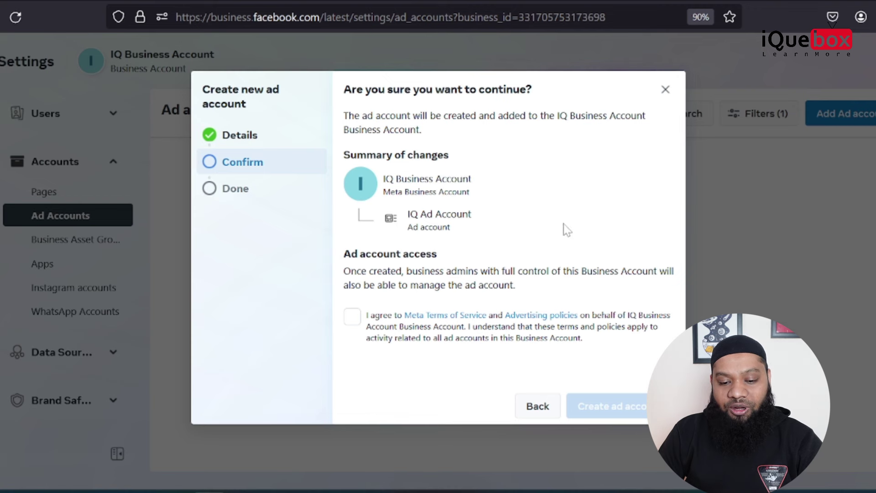
{"action": "left_click", "coordinate": [352, 317]}
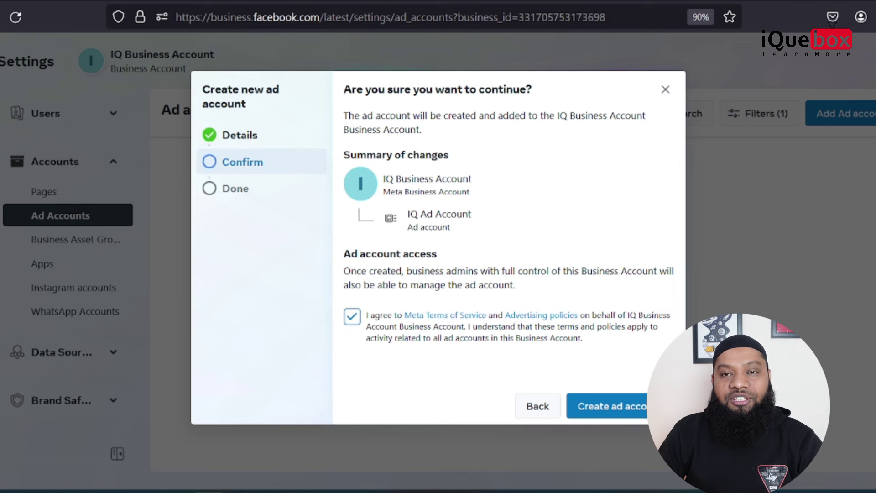
{"action": "left_click", "coordinate": [618, 411]}
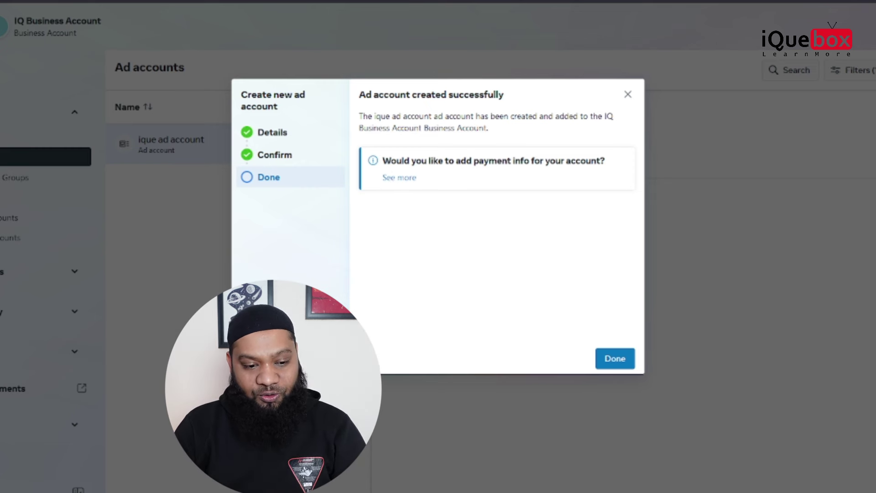
Review the business location and currency options in the new ad account's payment information form, and close it without adding payment details
{"action": "left_click", "coordinate": [390, 178]}
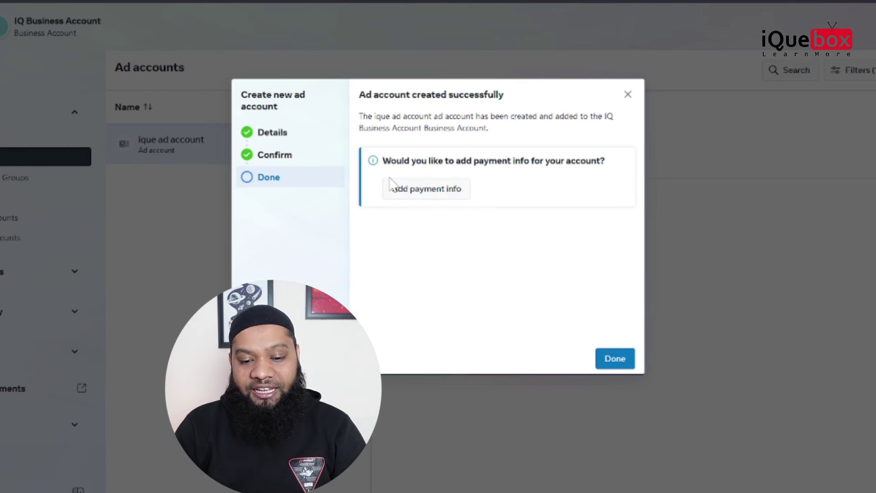
{"action": "left_click", "coordinate": [421, 200]}
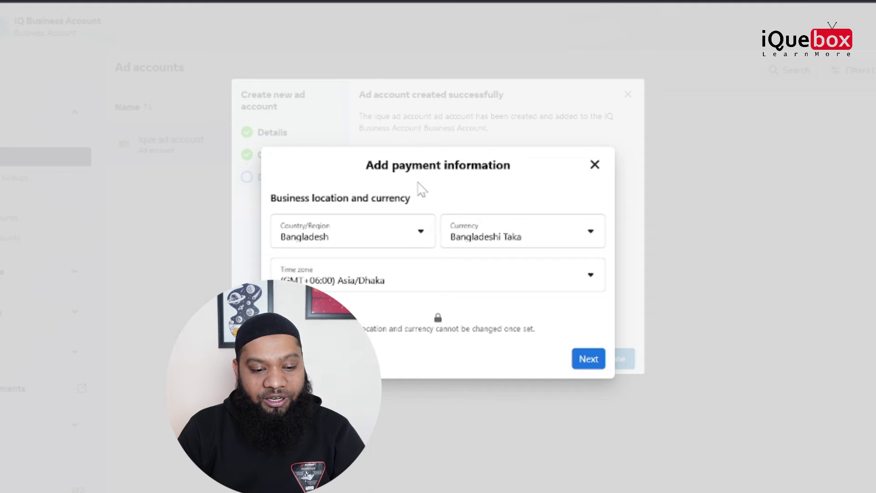
{"action": "left_click", "coordinate": [420, 231]}
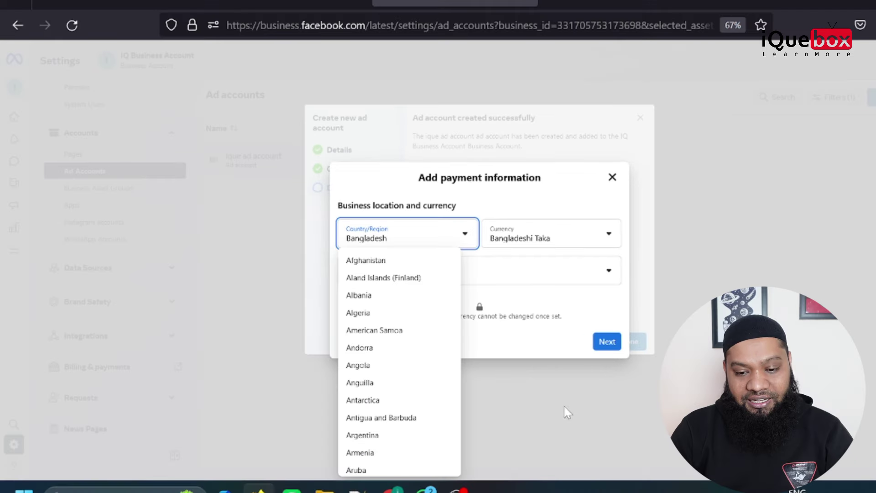
{"action": "left_click", "coordinate": [532, 348]}
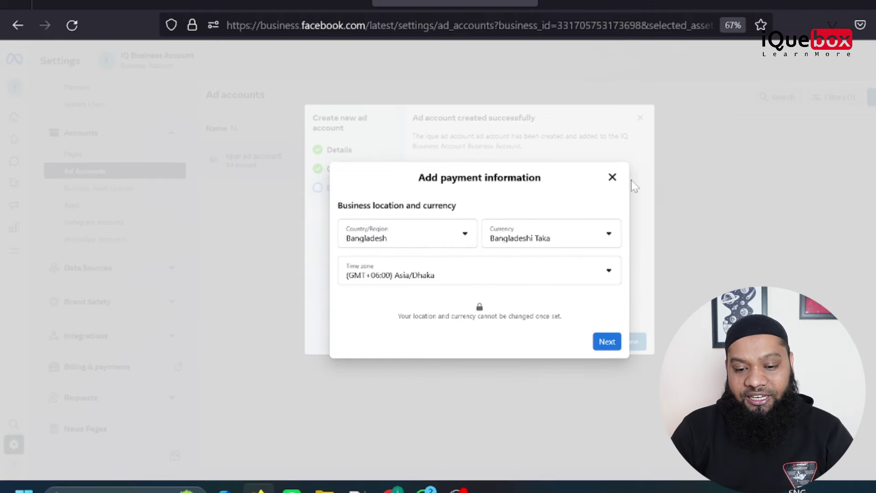
{"action": "key", "text": "Escape"}
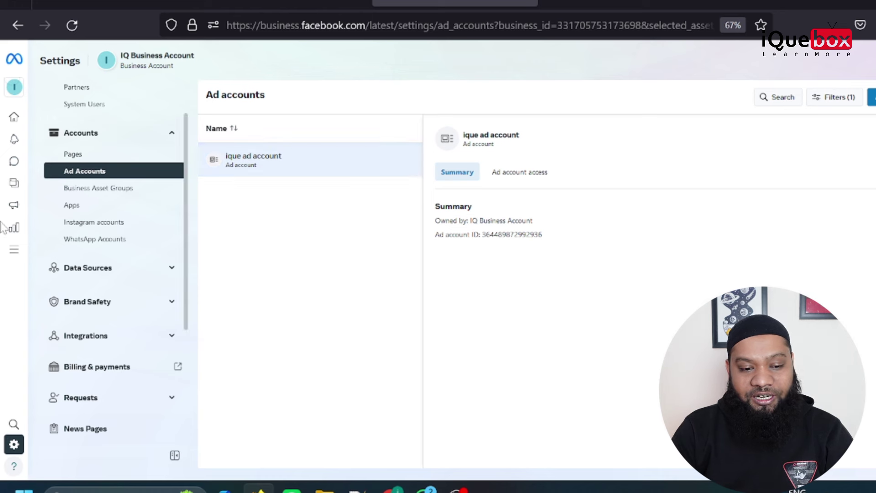
Open the Billing & payments page of the IQ Business Account from the settings
{"action": "left_click", "coordinate": [122, 173]}
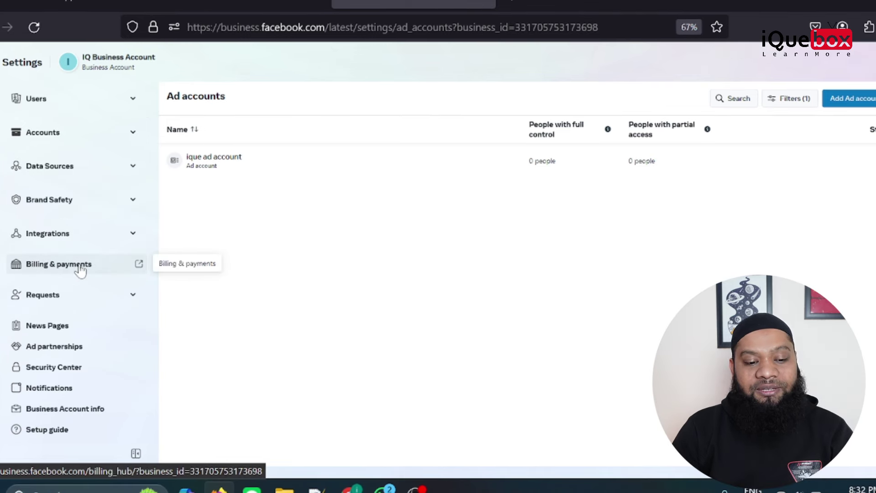
{"action": "left_click", "coordinate": [74, 267]}
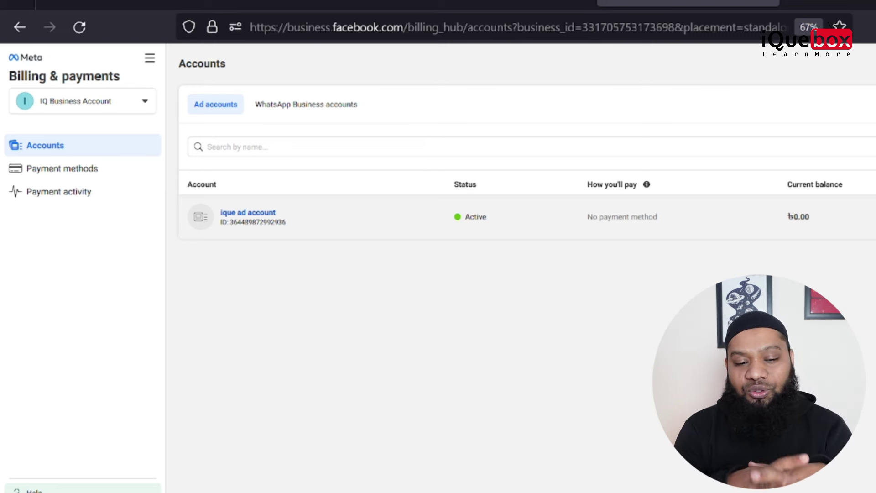
Return to the business account's ad accounts settings and reopen the Billing & payments page
{"action": "left_click", "coordinate": [523, 6]}
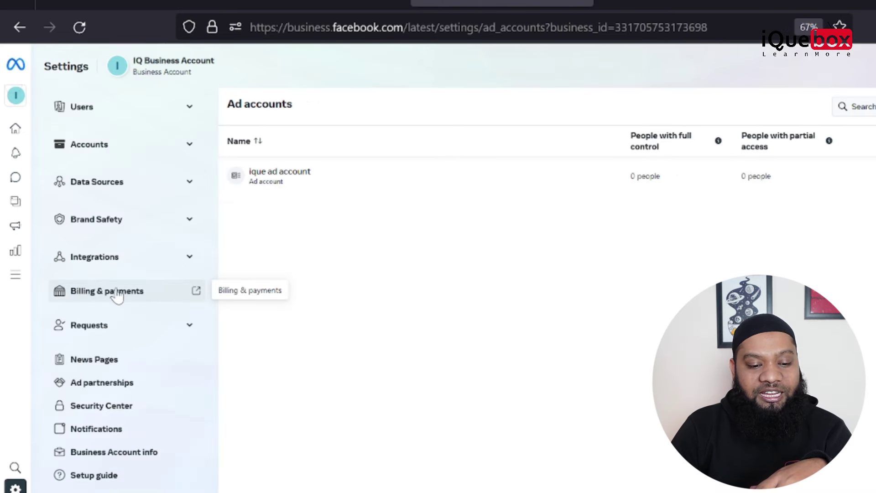
{"action": "left_click", "coordinate": [153, 288]}
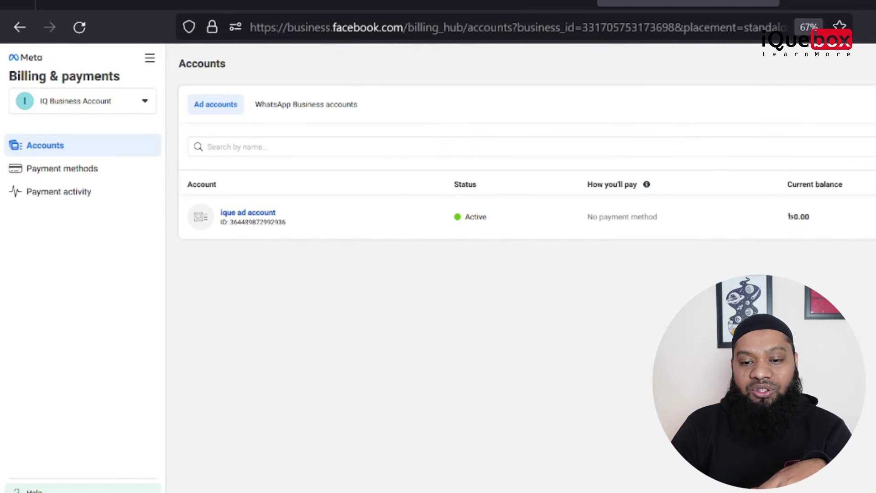
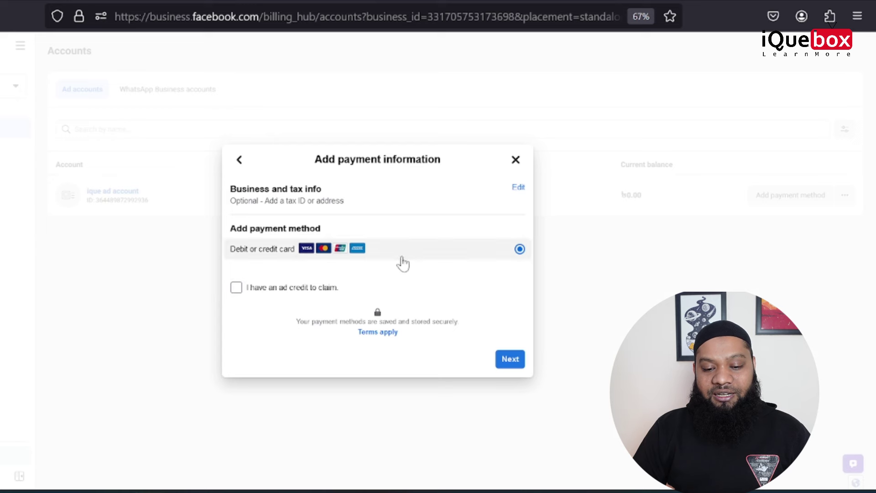
Check what the ad credit claim option shows, leave it off, and proceed with debit or credit card as the payment method
{"action": "left_click", "coordinate": [236, 289]}
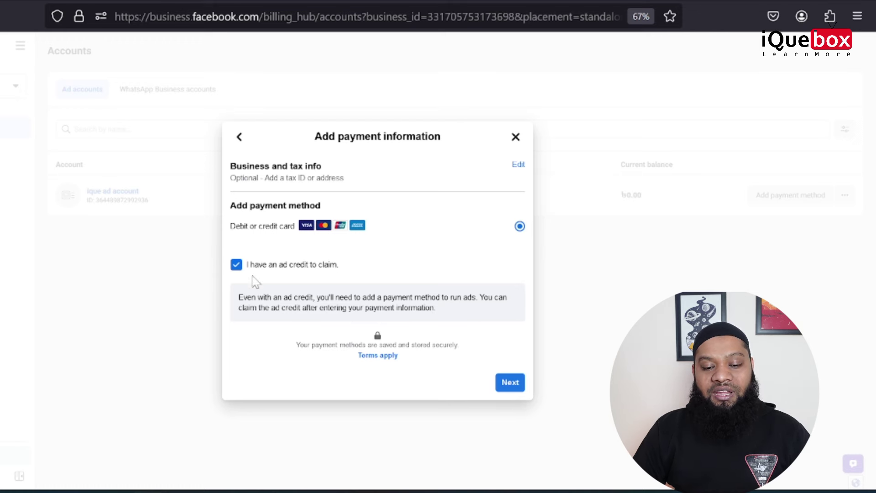
{"action": "left_click", "coordinate": [236, 265]}
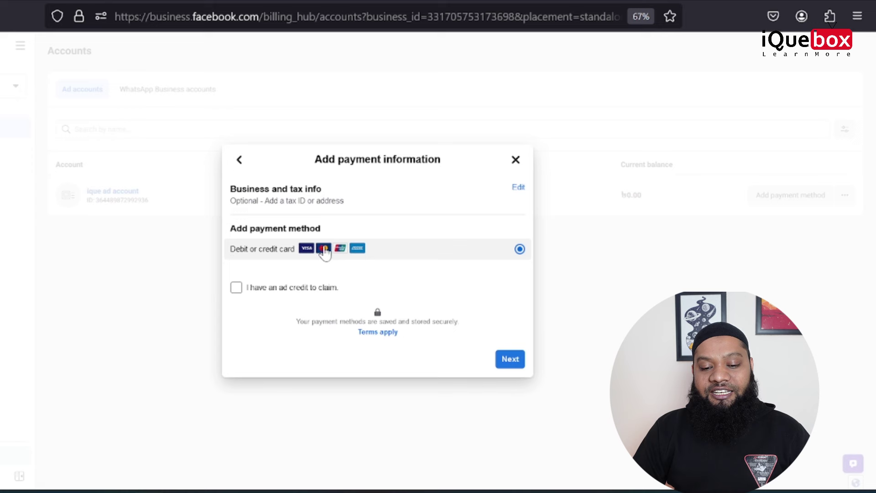
{"action": "left_click", "coordinate": [513, 360]}
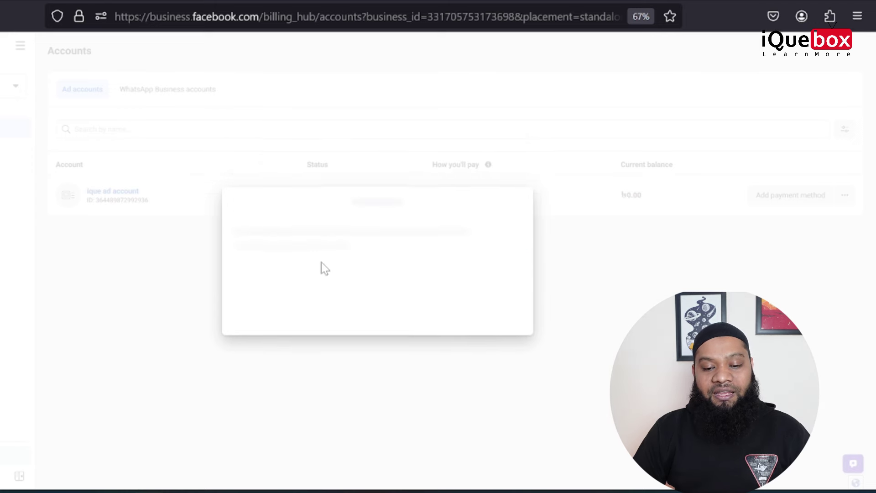
Go through the card form's name, card number, expiry date and CVV fields without filling them in, and return to the payment method selection
{"action": "left_click", "coordinate": [377, 215]}
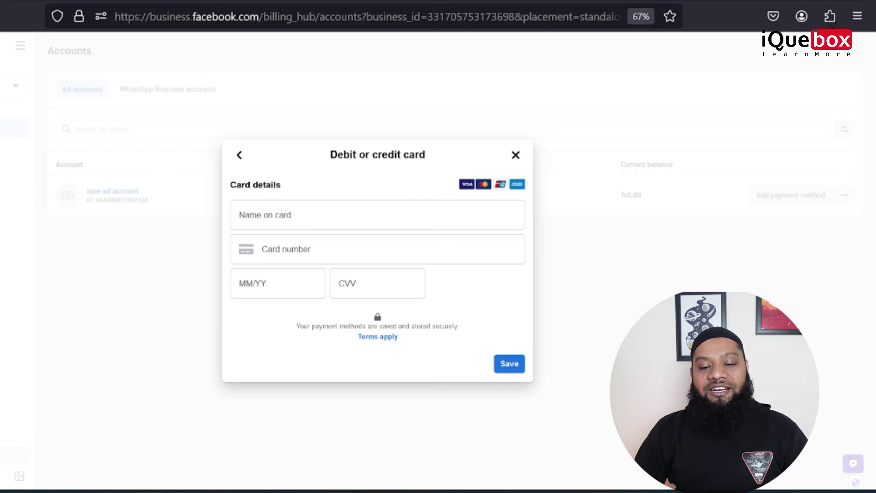
{"action": "left_click", "coordinate": [377, 214]}
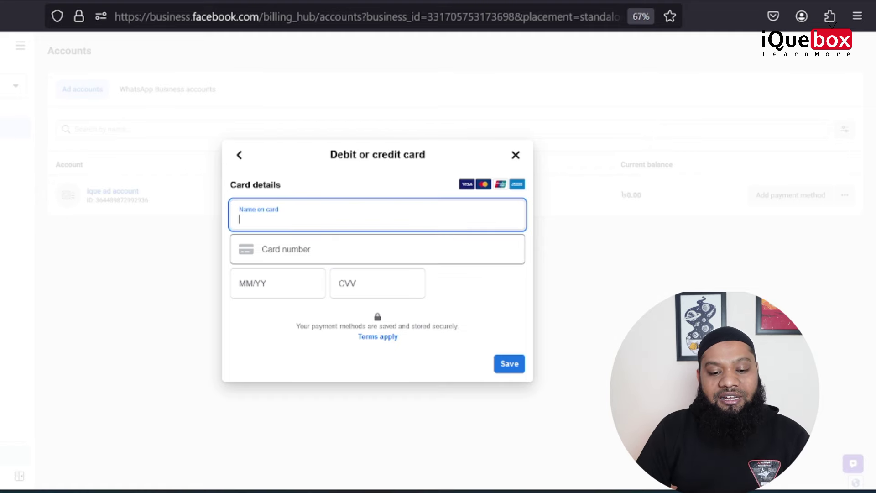
{"action": "key", "text": "Tab"}
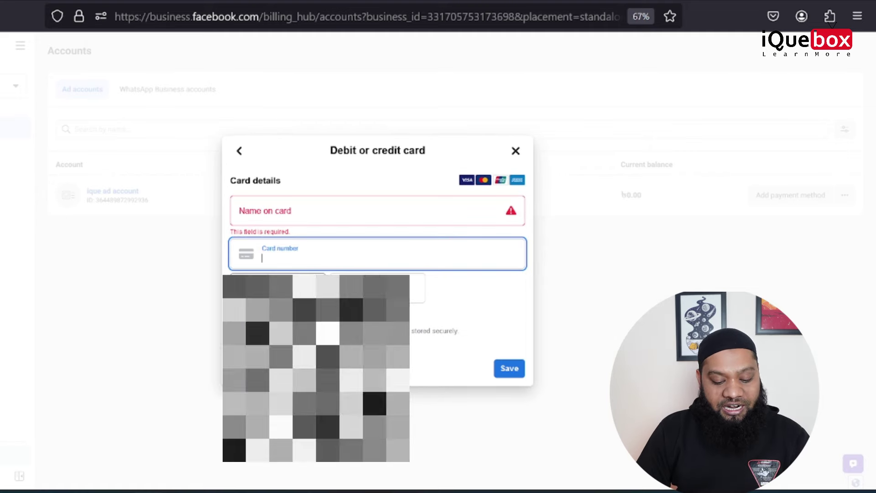
{"action": "key", "text": "Tab"}
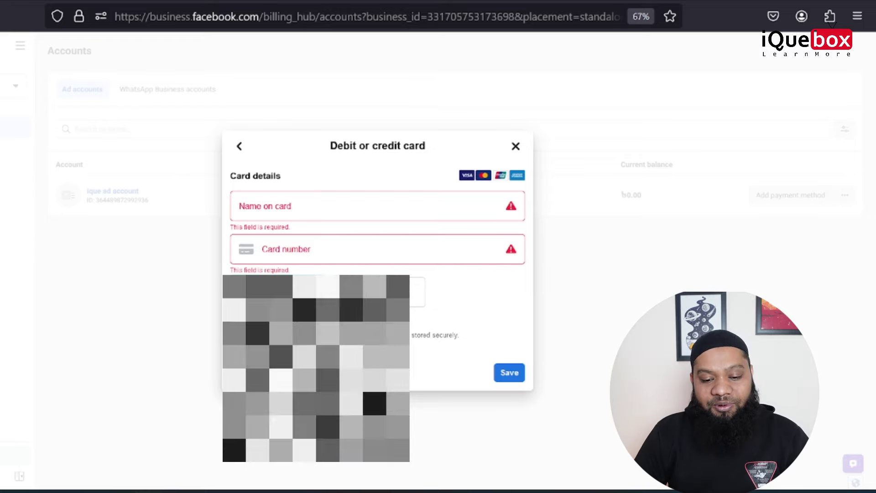
{"action": "key", "text": "Tab"}
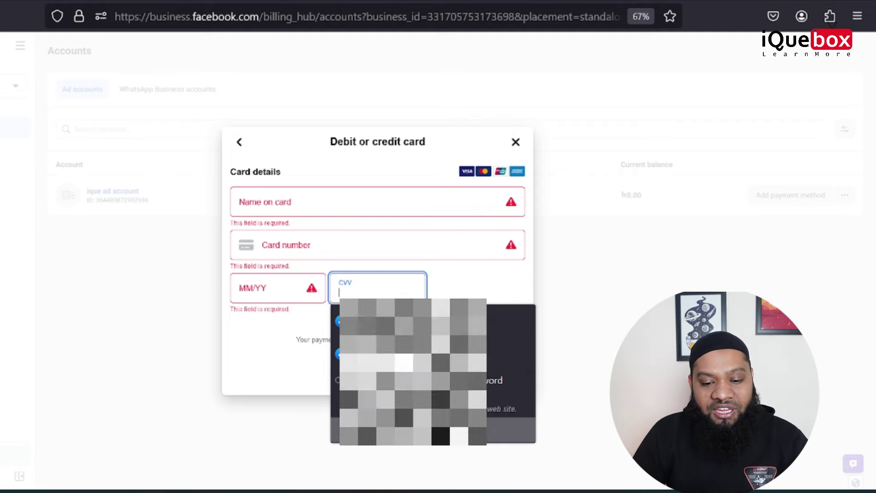
{"action": "left_click", "coordinate": [477, 275]}
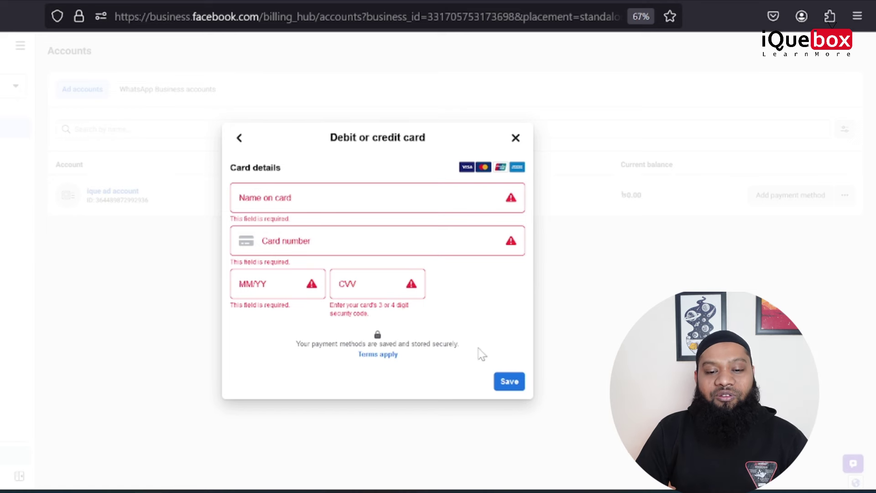
{"action": "left_click", "coordinate": [239, 138]}
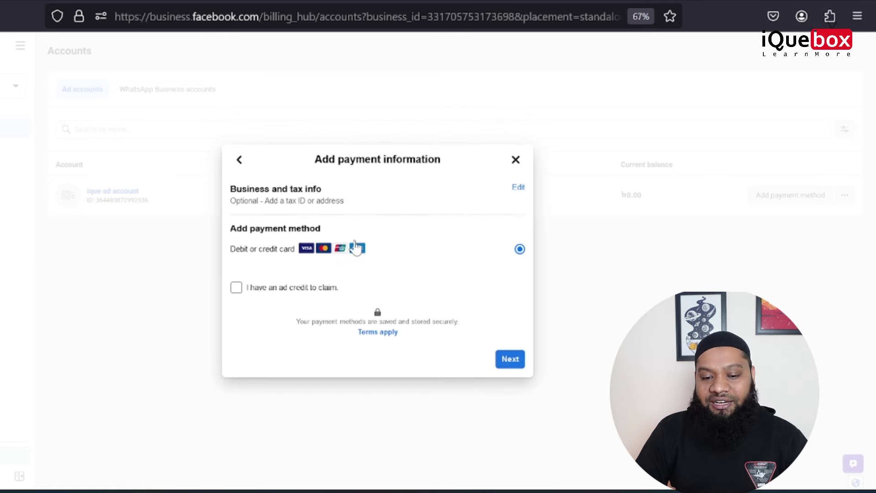
Indicate that there is an ad credit to claim, and enter and save the card's name, number, expiry date and CVV
{"action": "left_click", "coordinate": [237, 288]}
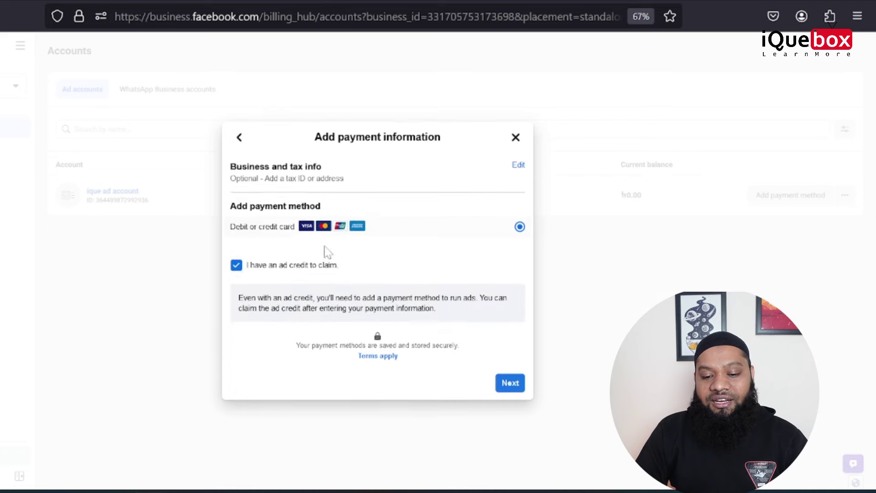
{"action": "left_click", "coordinate": [511, 382]}
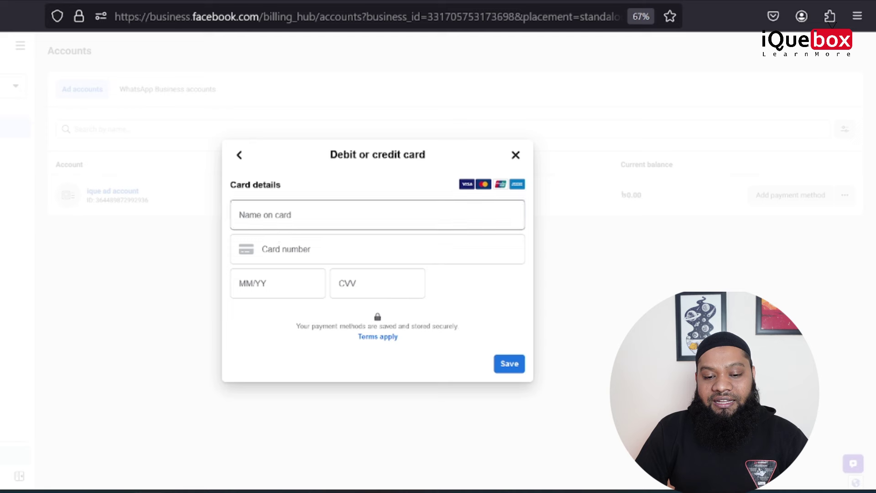
{"action": "left_click", "coordinate": [265, 216]}
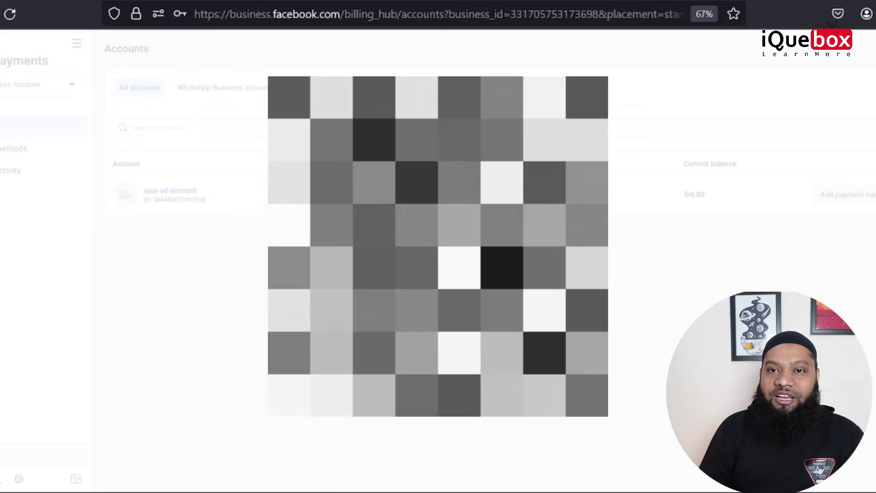
Dismiss the browser's password-saving prompt and skip the optional Business Identification Number in the tax information
{"action": "left_click", "coordinate": [179, 13]}
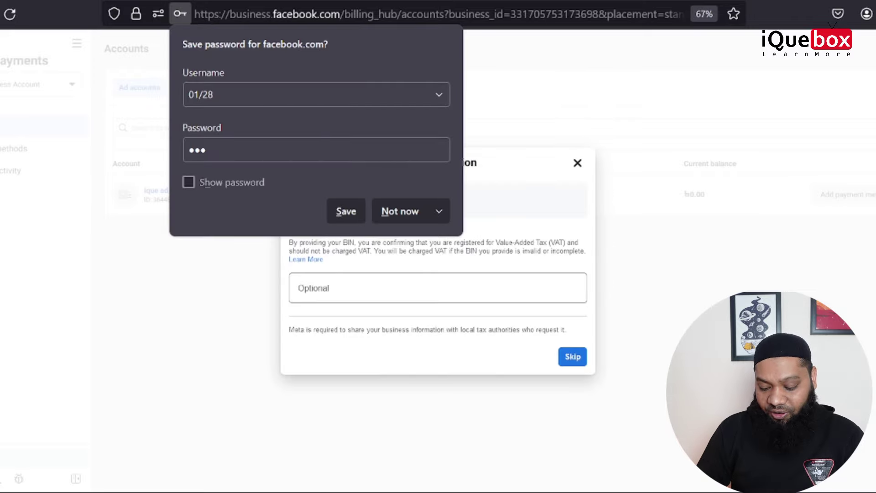
{"action": "key", "text": "Escape"}
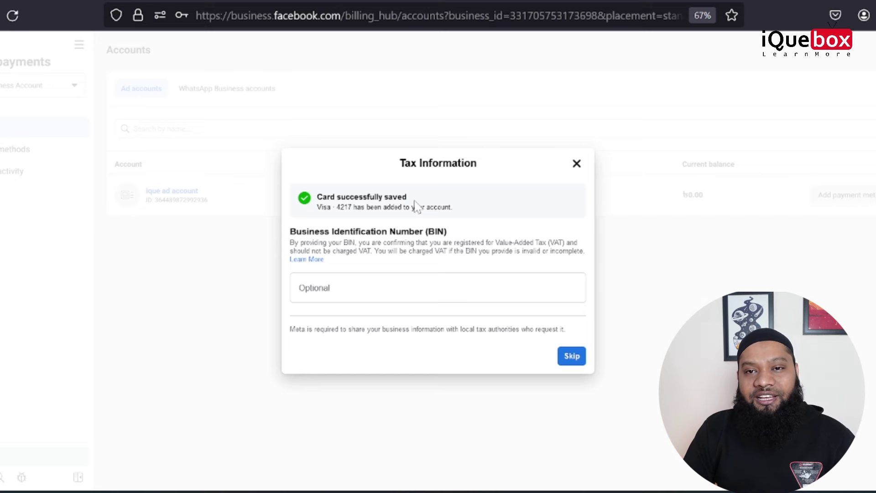
{"action": "left_click", "coordinate": [381, 281]}
{"action": "left_click", "coordinate": [302, 240]}
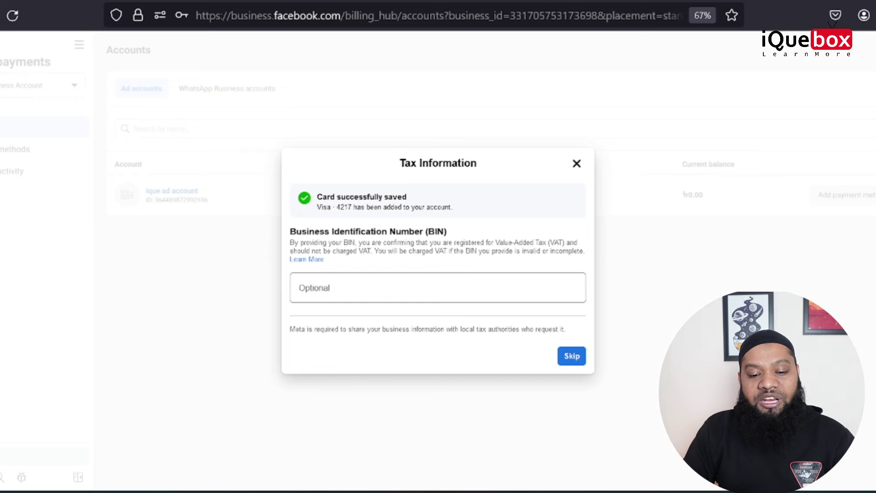
{"action": "left_click", "coordinate": [397, 288]}
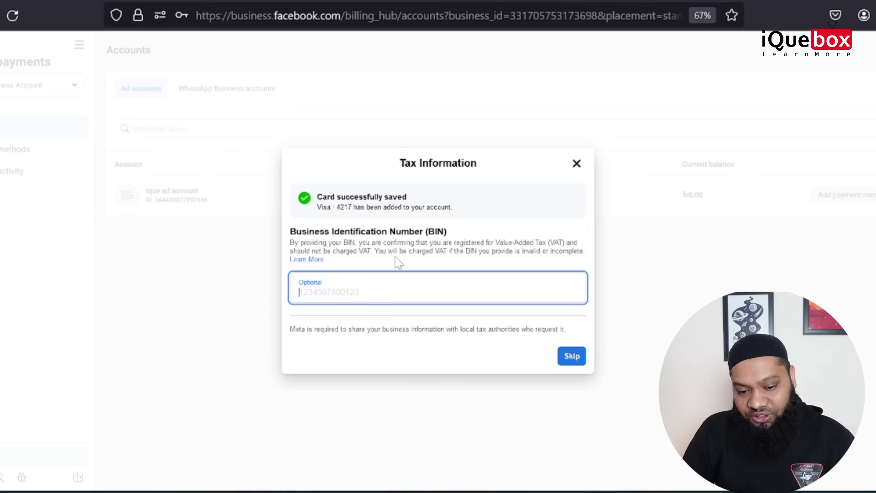
{"action": "left_click", "coordinate": [570, 357]}
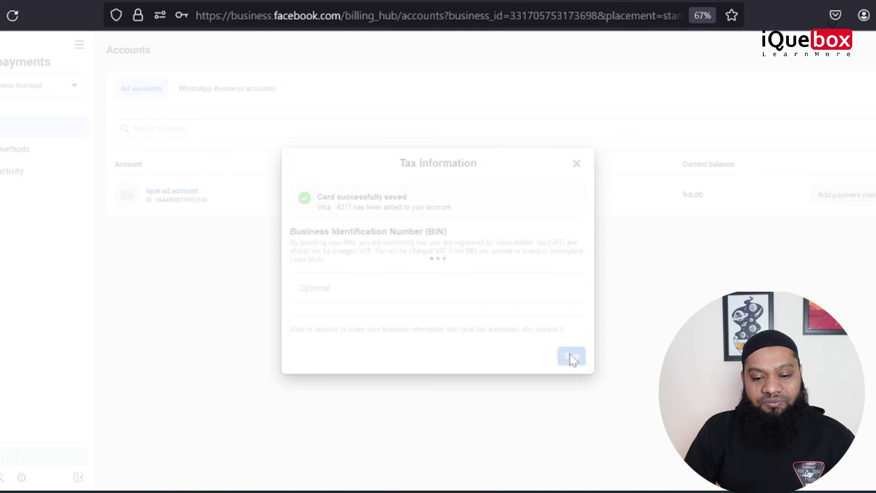
Open the ique ad account's billing details and review its balance, payment methods, spending limit, payment activity and business info
{"action": "left_click", "coordinate": [286, 194]}
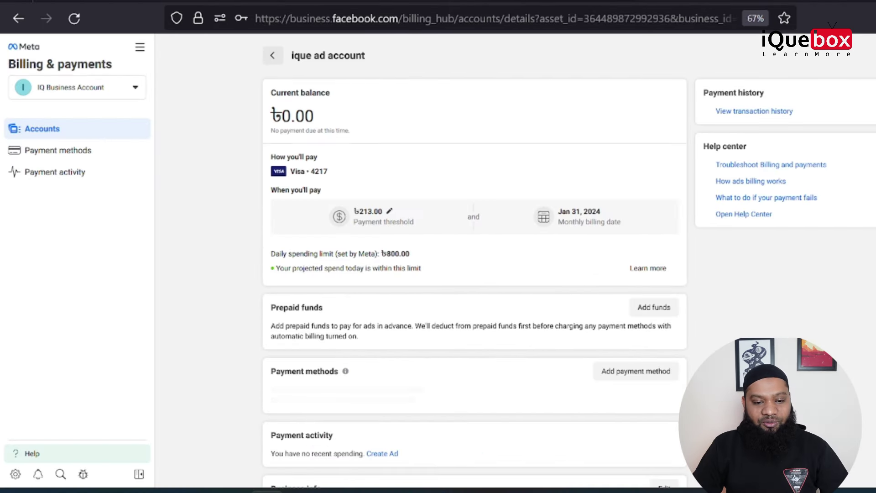
{"action": "left_click_drag", "start_coordinate": [270, 93], "coordinate": [358, 102]}
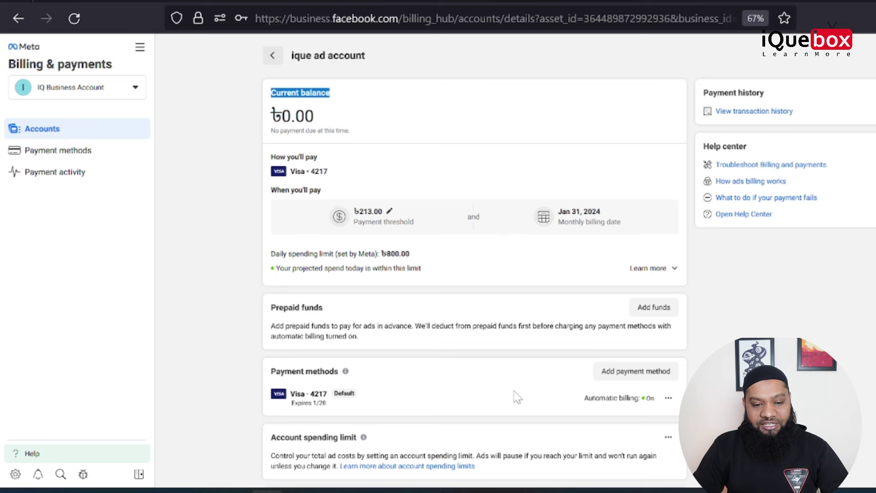
{"action": "scroll", "coordinate": [265, 346], "scroll_direction": "down", "scroll_amount": 1}
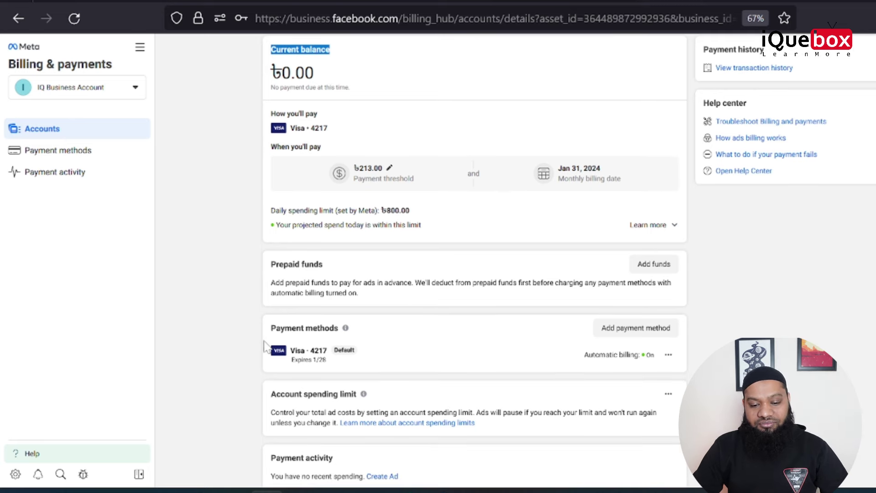
{"action": "scroll", "coordinate": [265, 347], "scroll_direction": "down", "scroll_amount": 2}
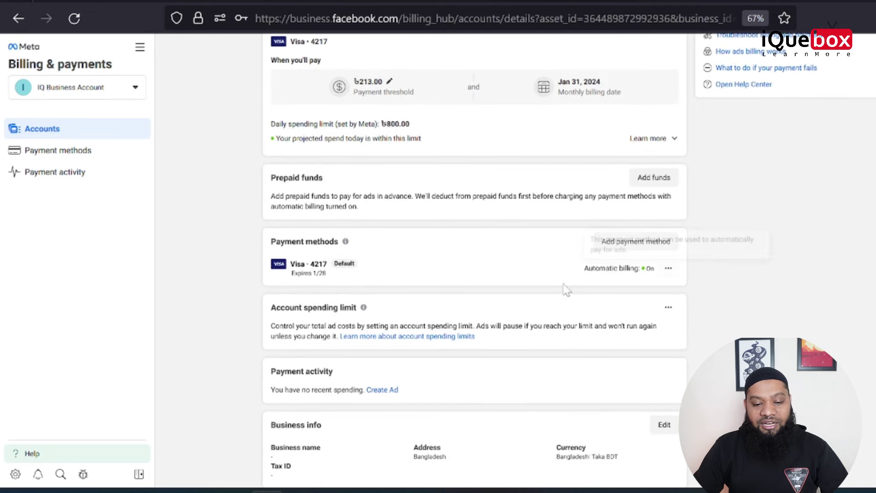
{"action": "scroll", "coordinate": [240, 338], "scroll_direction": "down", "scroll_amount": 1}
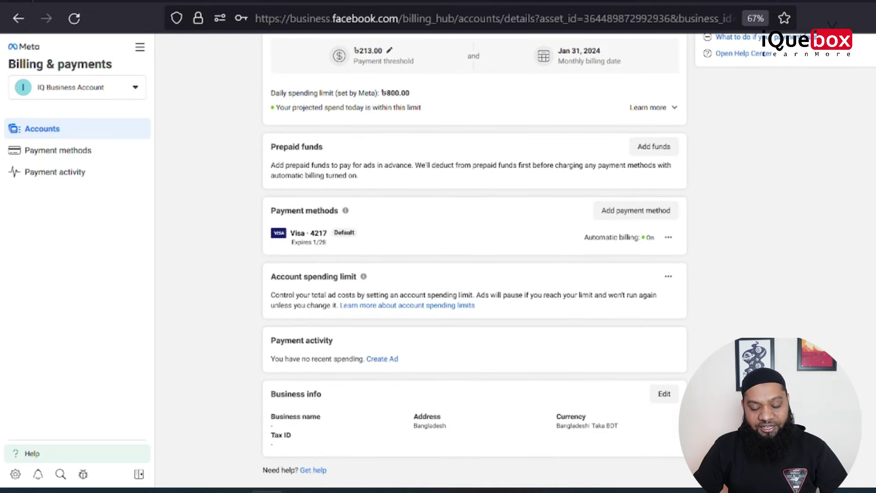
{"action": "scroll", "coordinate": [483, 415], "scroll_direction": "up", "scroll_amount": 4}
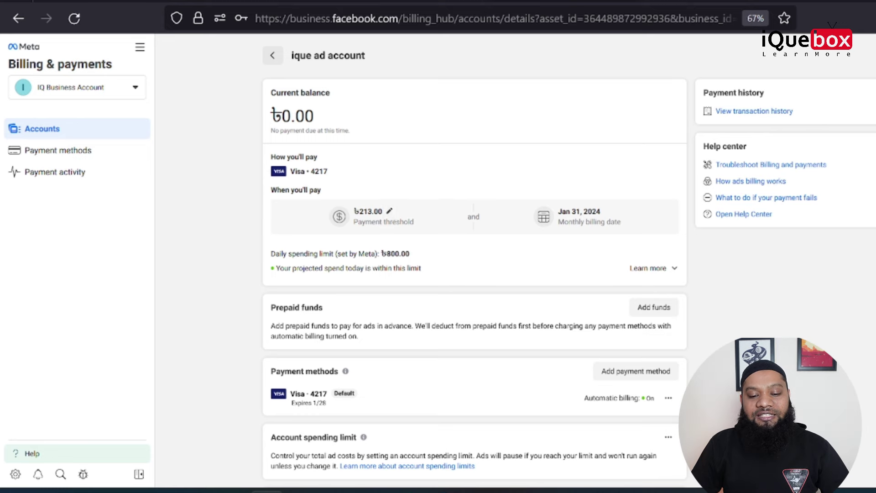
Inspect the ad account's payment threshold setting, close it without entering an amount, and return to the business account's ad accounts settings
{"action": "left_click", "coordinate": [389, 211]}
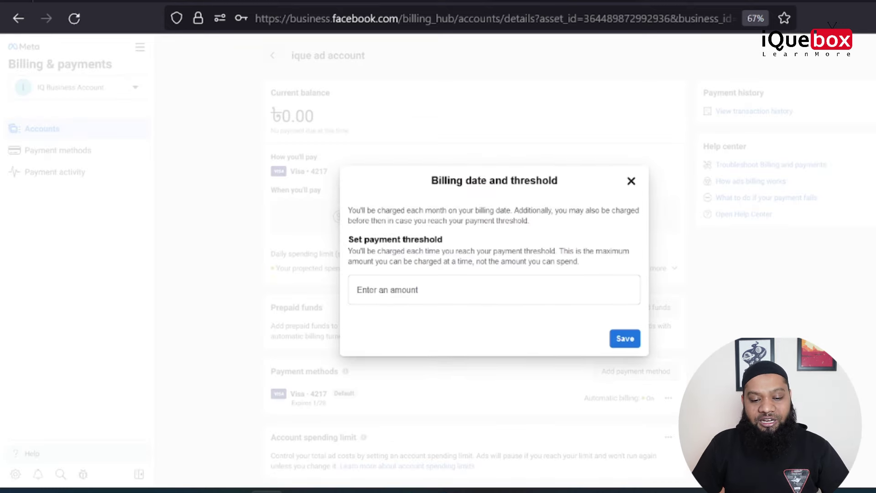
{"action": "left_click", "coordinate": [631, 181]}
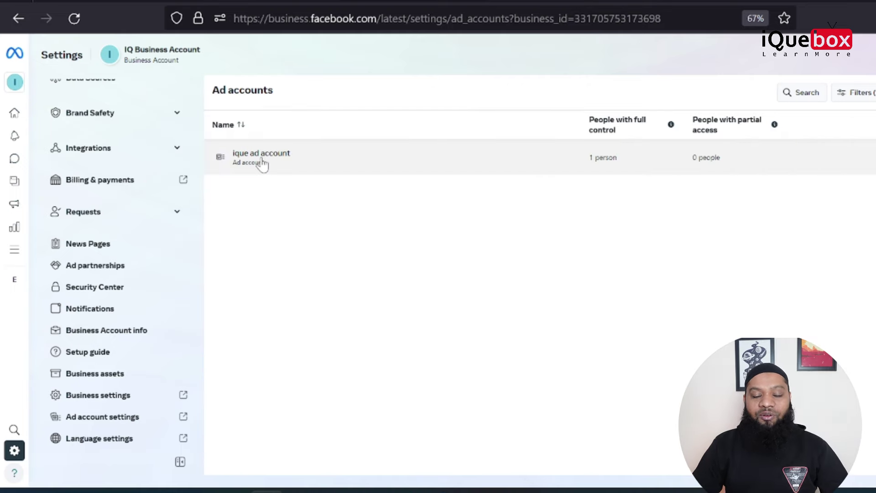
{"action": "scroll", "coordinate": [172, 270], "scroll_direction": "up", "scroll_amount": 3}
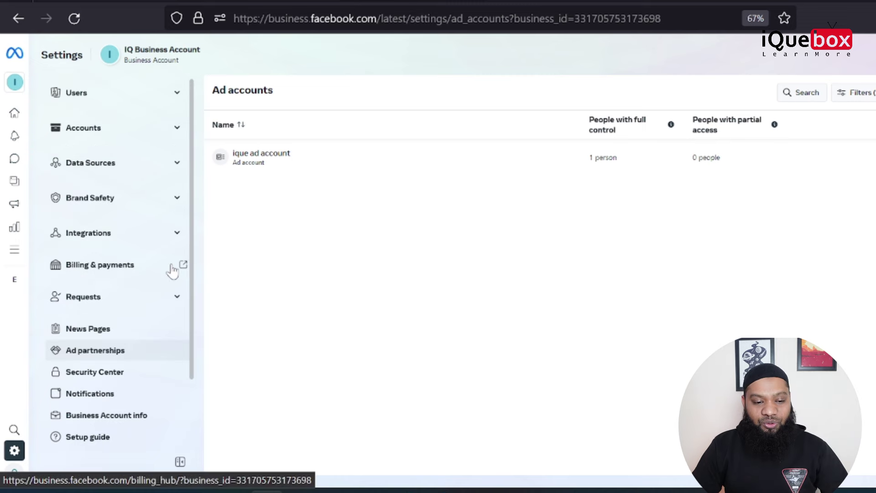